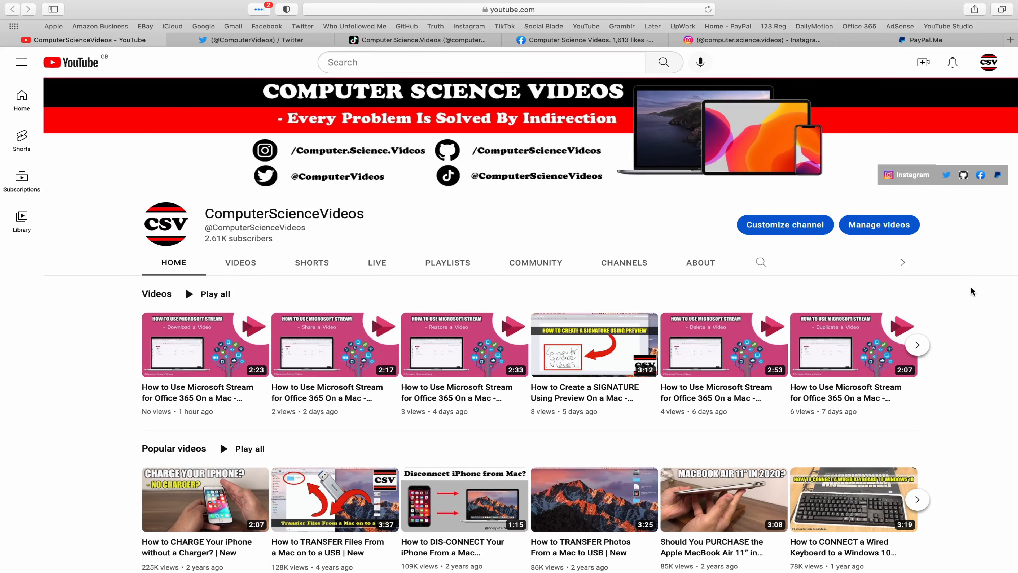
Step: Look through the channel's Twitter, TikTok, Facebook, Instagram and PayPal pages
left_click(242, 41)
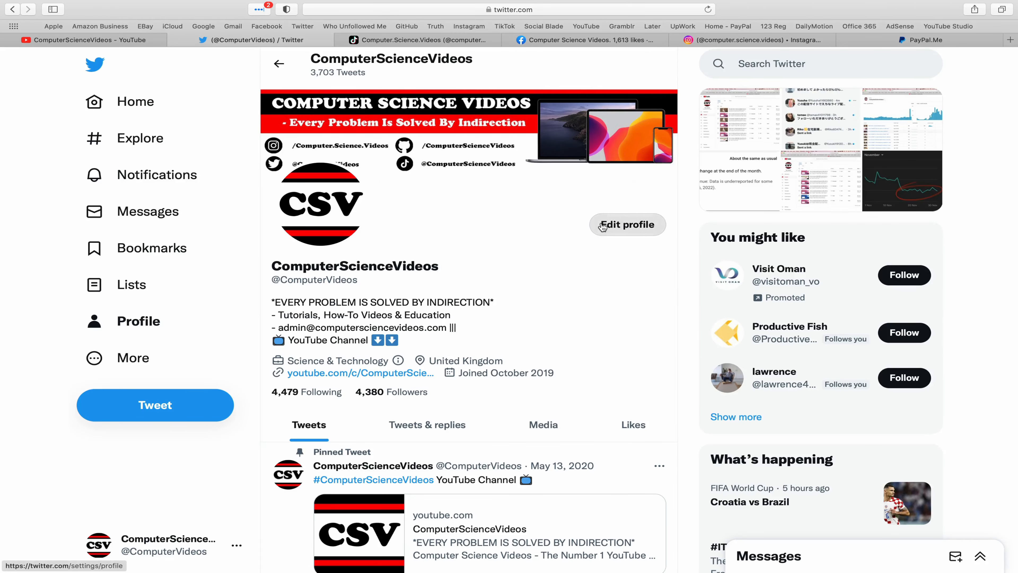
left_click(445, 40)
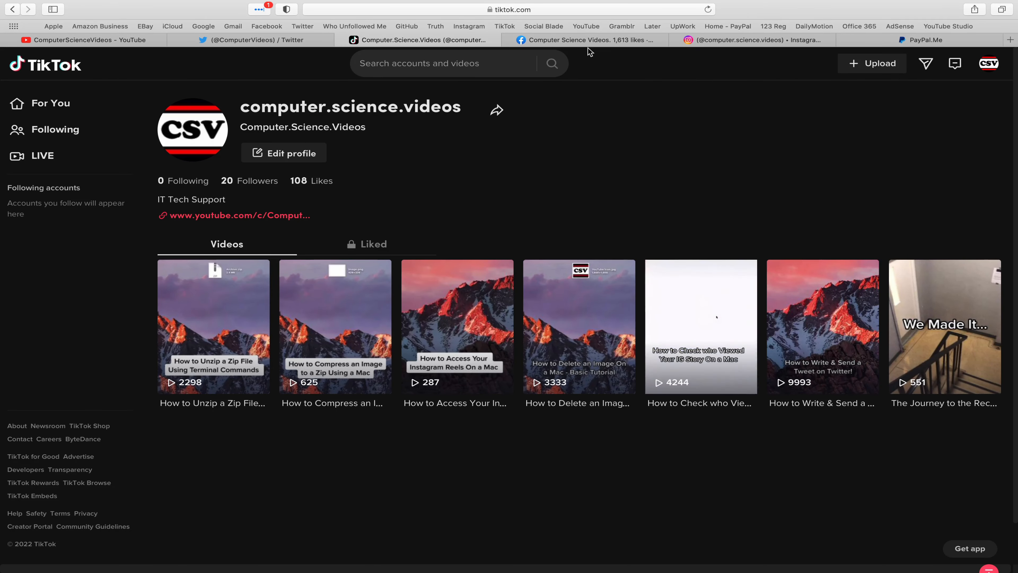
left_click(588, 40)
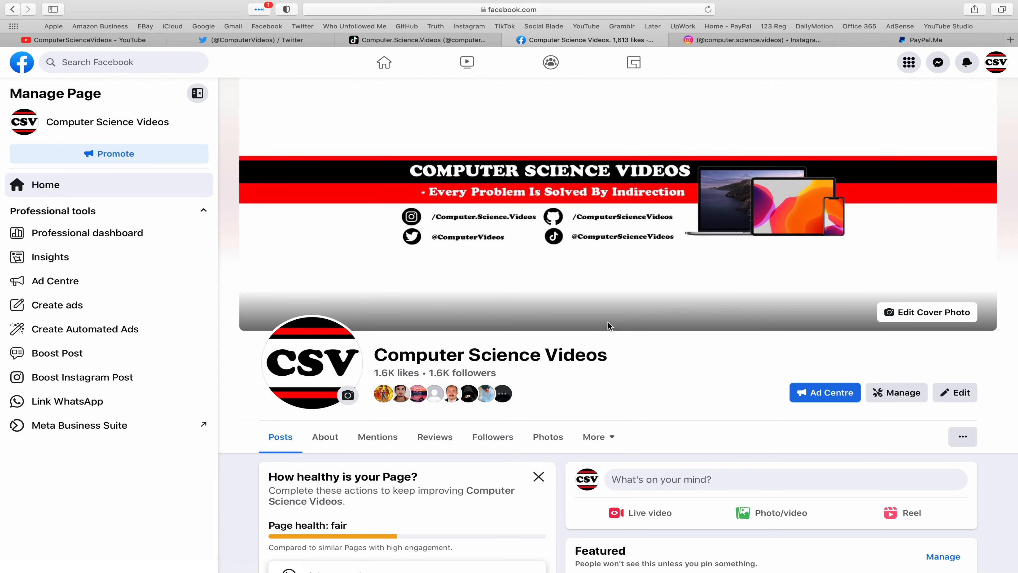
left_click(778, 40)
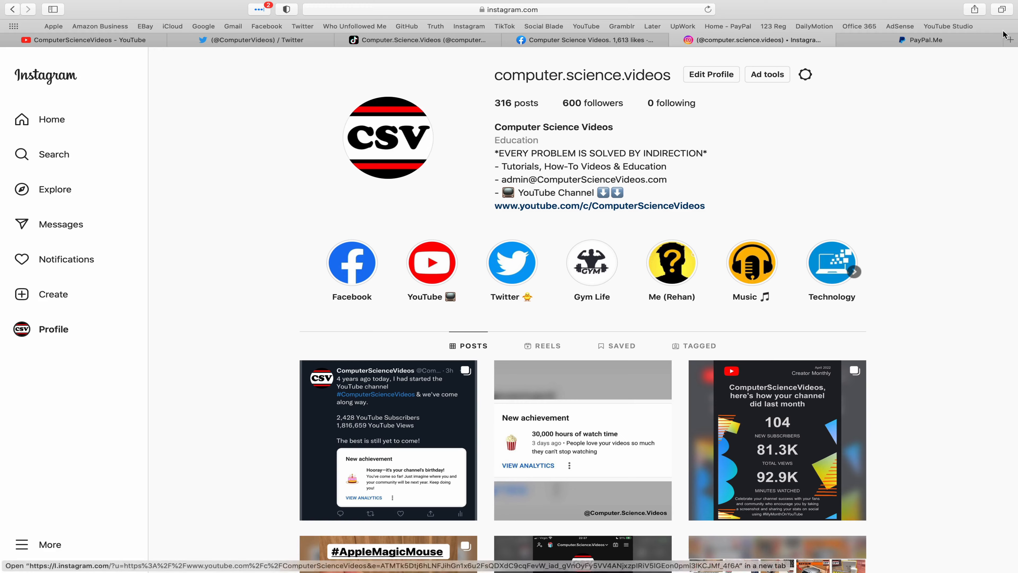
left_click(960, 42)
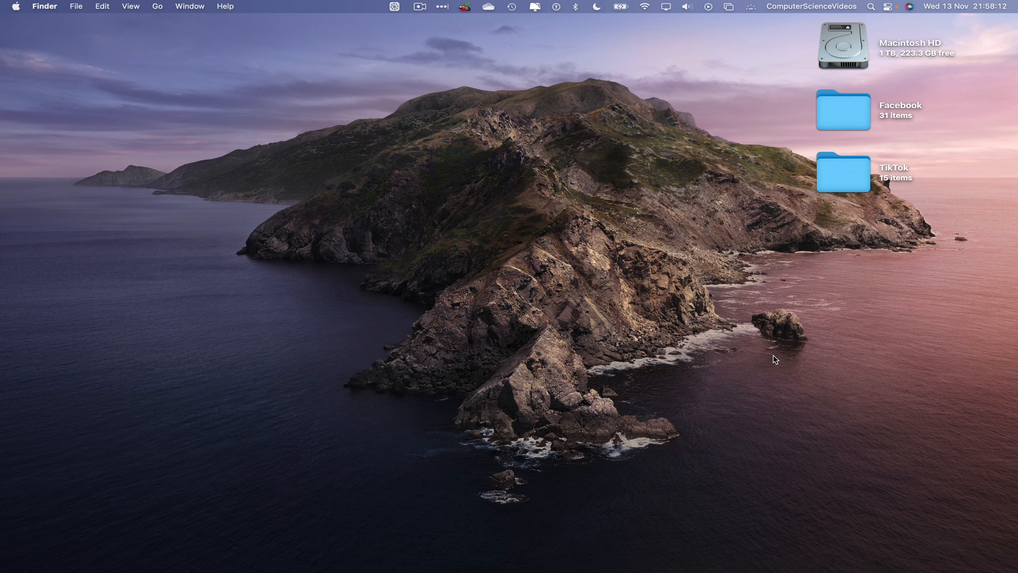
Step: Switch to Safari, go to the bookmarked Creator Studio site and show the Page's Insights overview
mouse_move(84, 569)
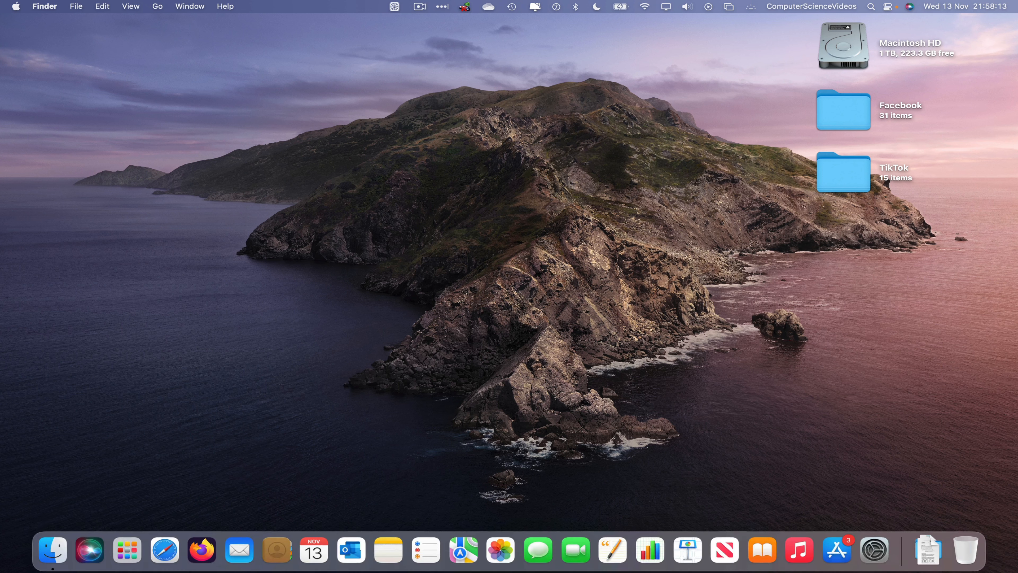
left_click(159, 569)
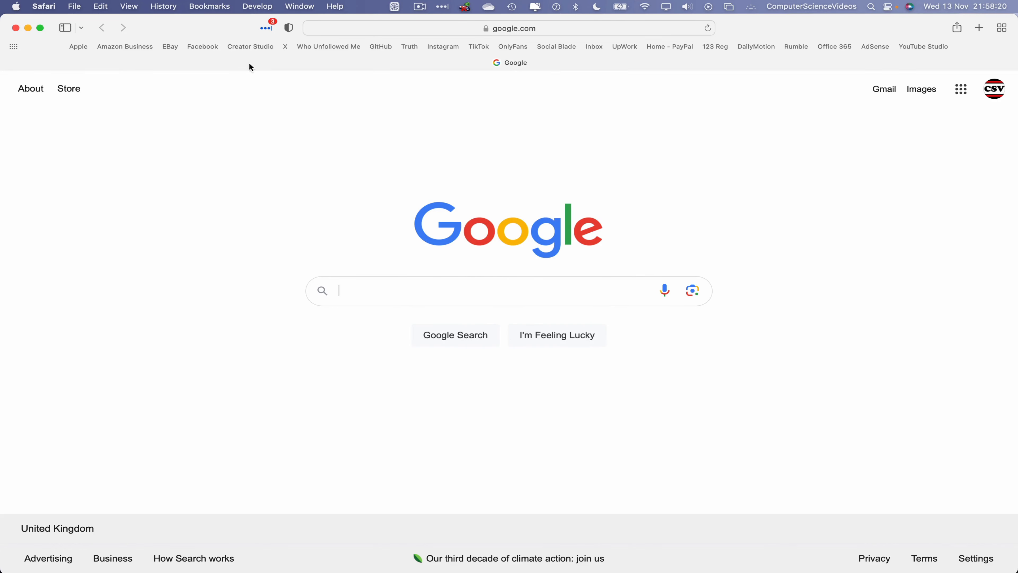
left_click(257, 48)
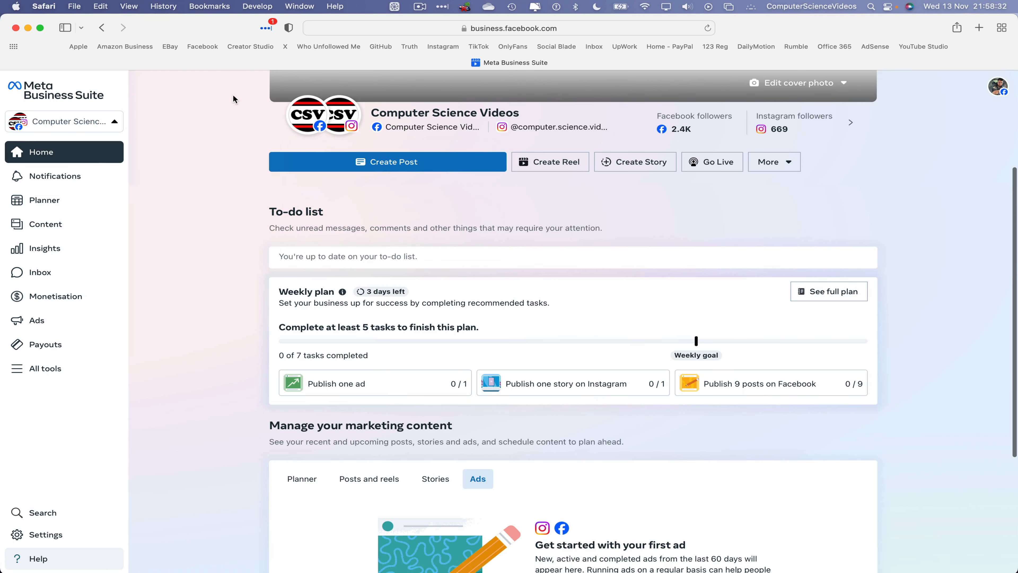
left_click(50, 254)
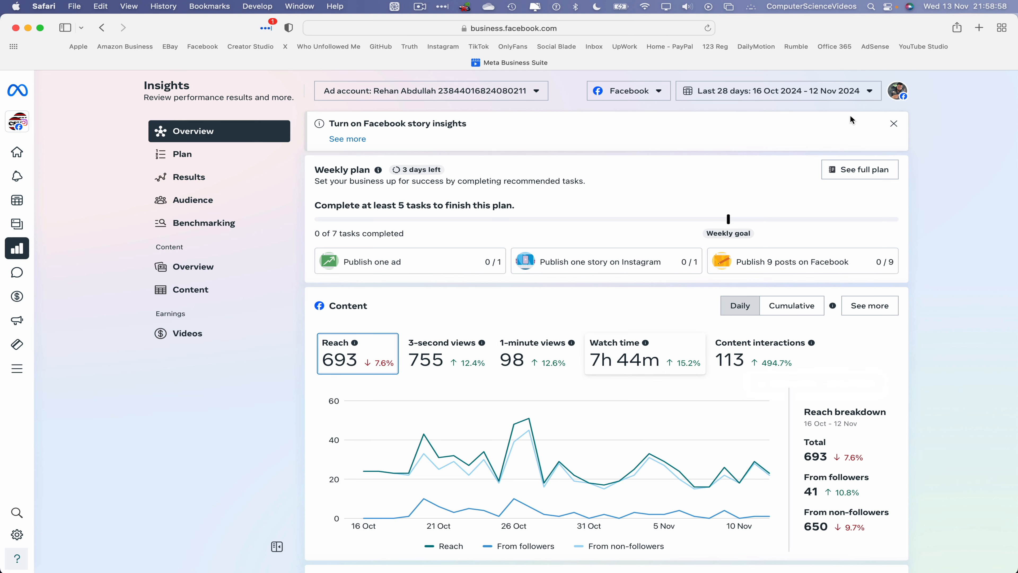
Step: Set the Insights date range to This year and apply it
left_click(834, 99)
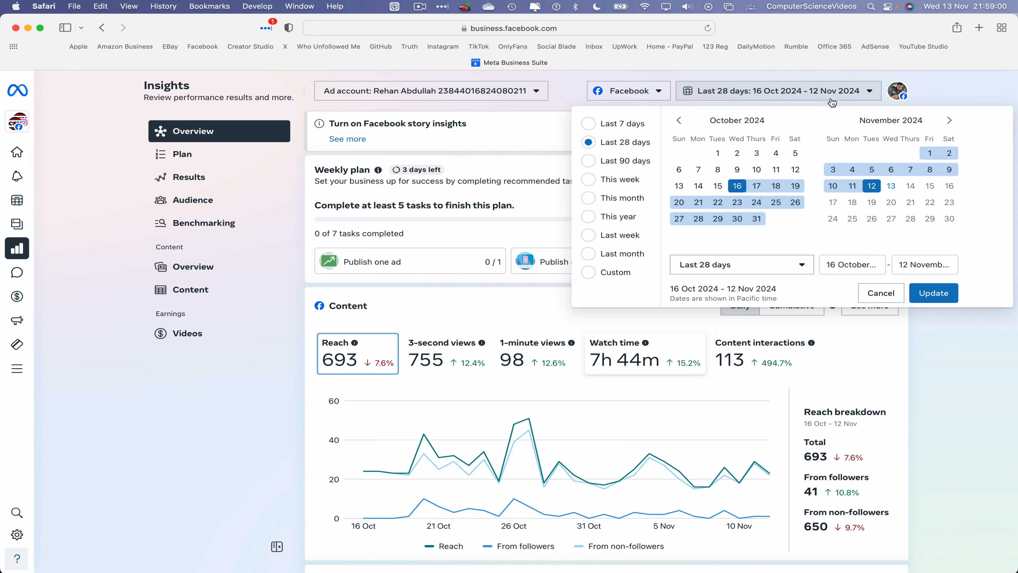
left_click(613, 220)
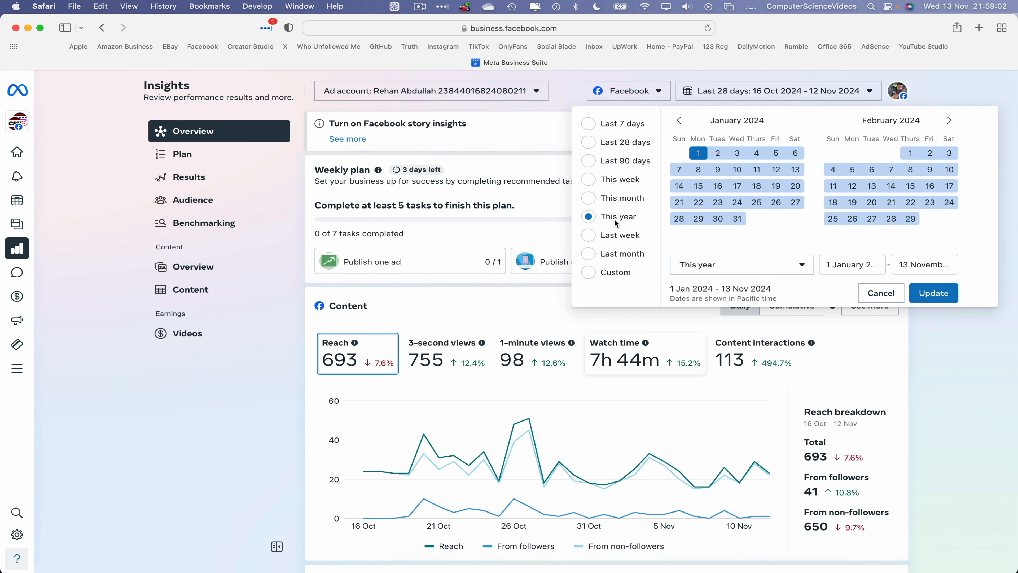
left_click(933, 293)
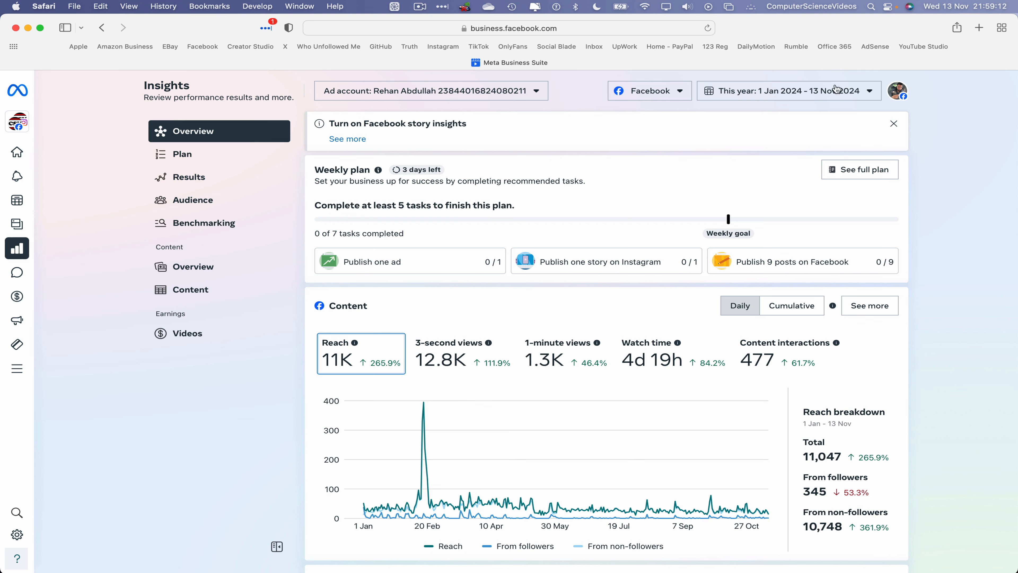
Step: Change the Insights range to start on 13/11/2023, keeping 13 November 2024 as the end date, and apply it
left_click(832, 93)
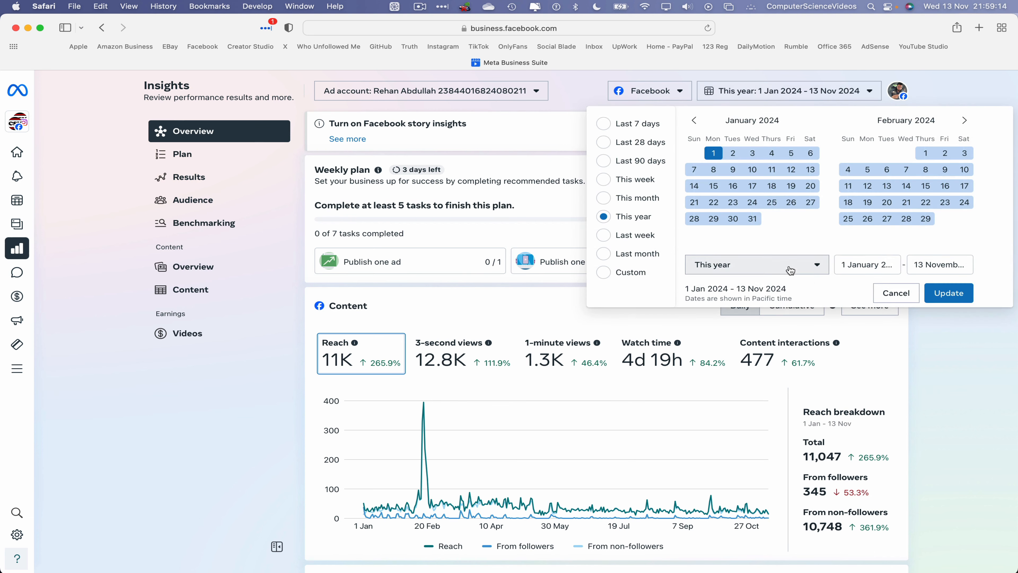
left_click(864, 267)
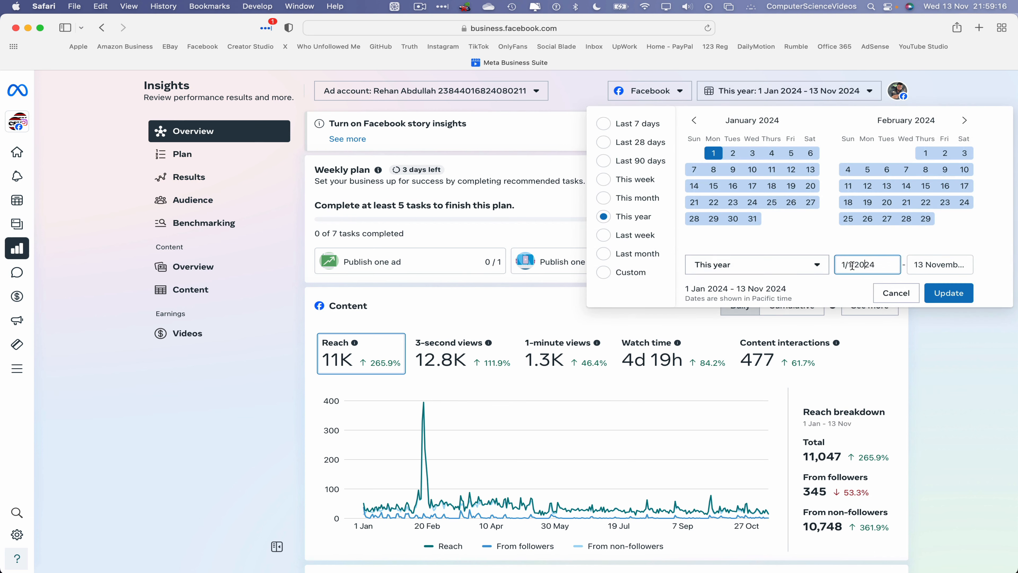
key("BackSpace")
type("3")
type("3")
type("1")
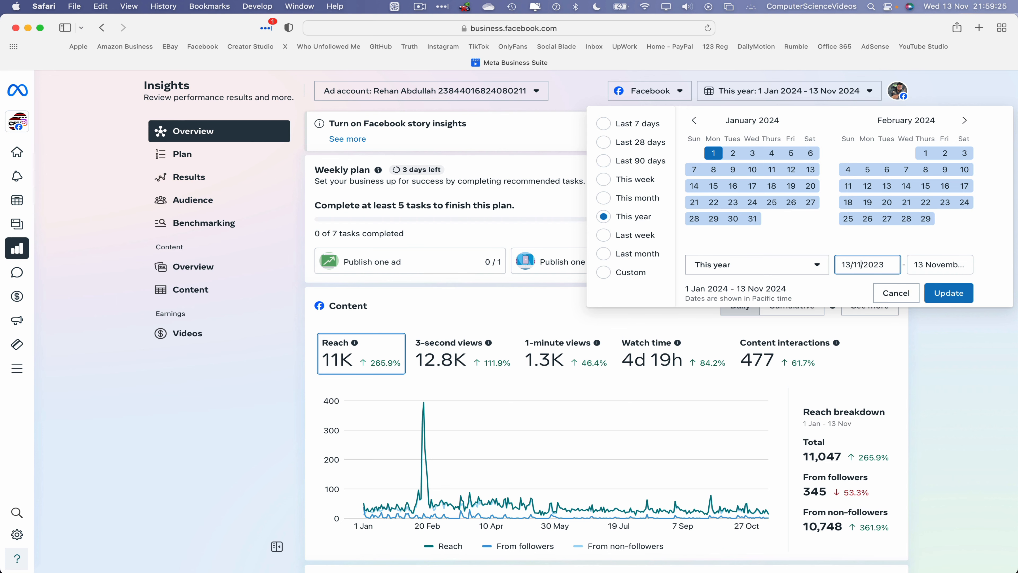
left_click(960, 300)
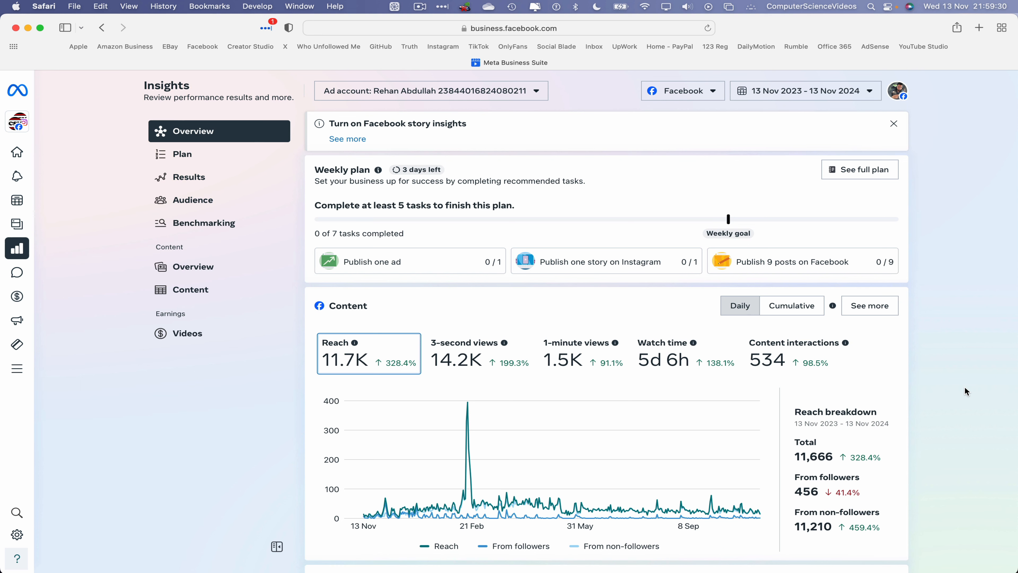
Step: Move the start of the custom Insights range back to 13/11/2022 and update the results
left_click(834, 83)
left_click(876, 267)
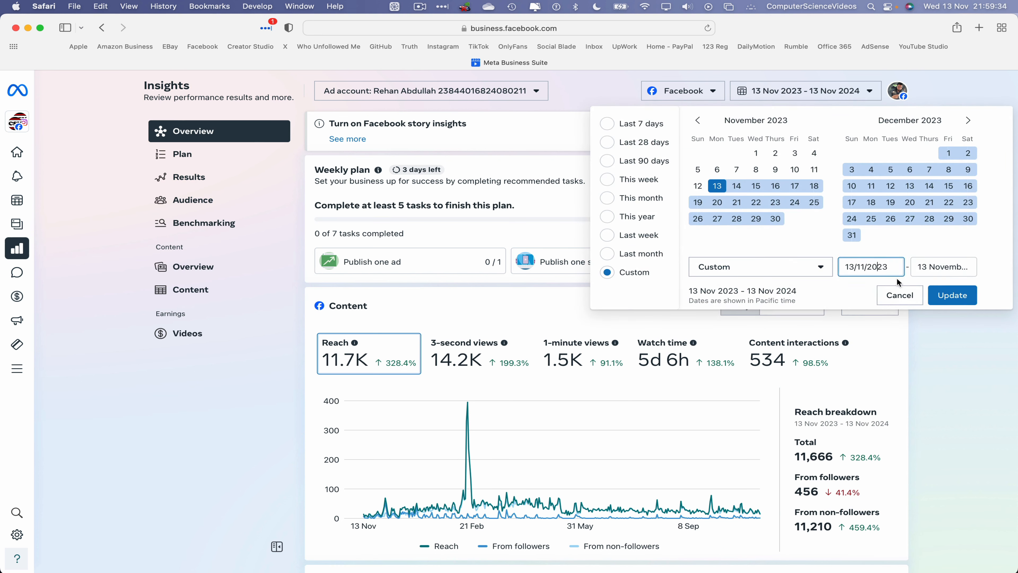
key("Right")
key("BackSpace")
type("2")
left_click(960, 299)
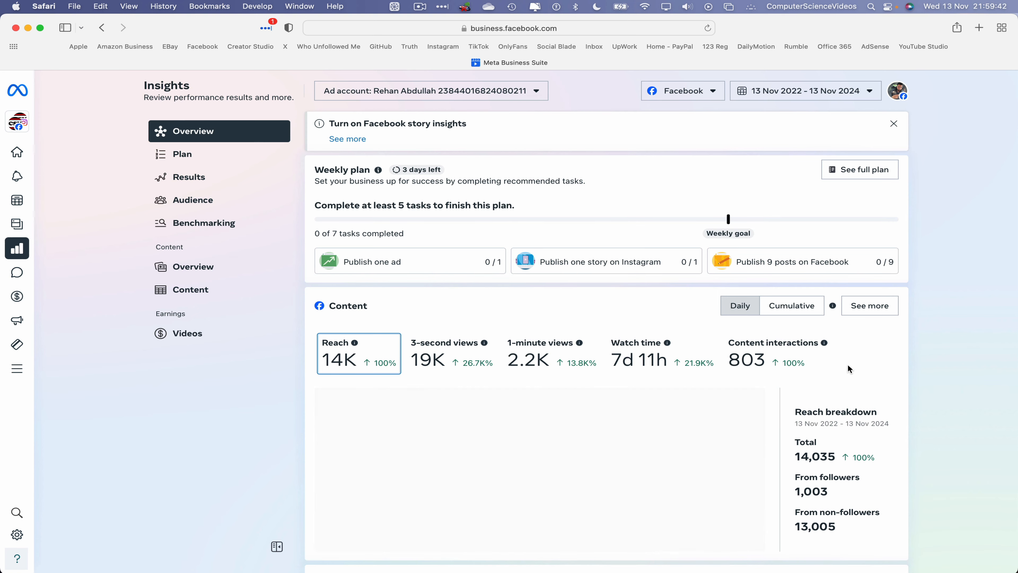
Step: Set the custom Insights range to start on 13/11/2021, update it and examine the reach chart
scroll(838, 380, "down", 3)
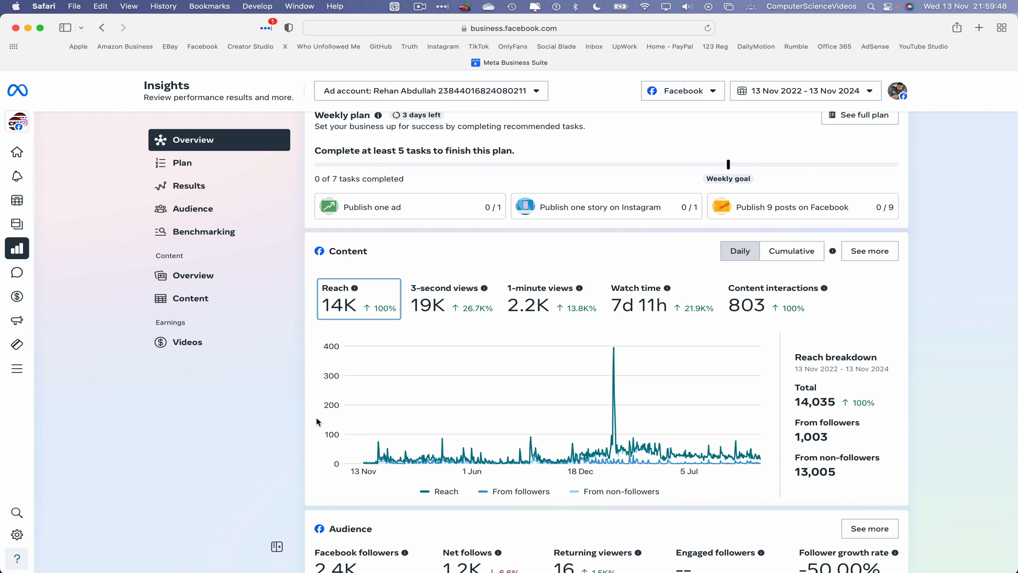
scroll(863, 88, "down", 1)
left_click(866, 92)
left_click(872, 265)
left_click(893, 263)
key("BackSpace")
type("13/11/2021")
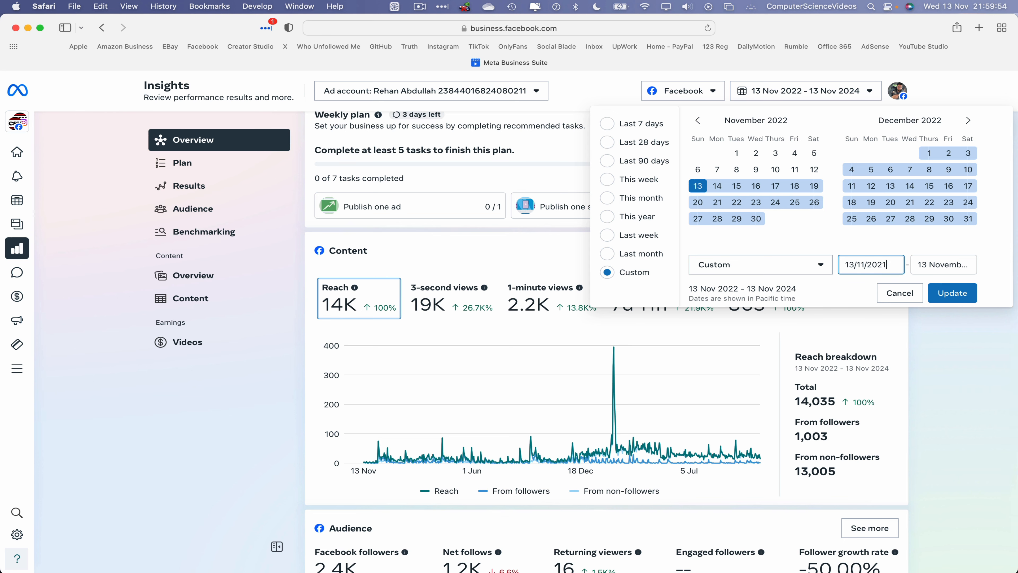
left_click(964, 295)
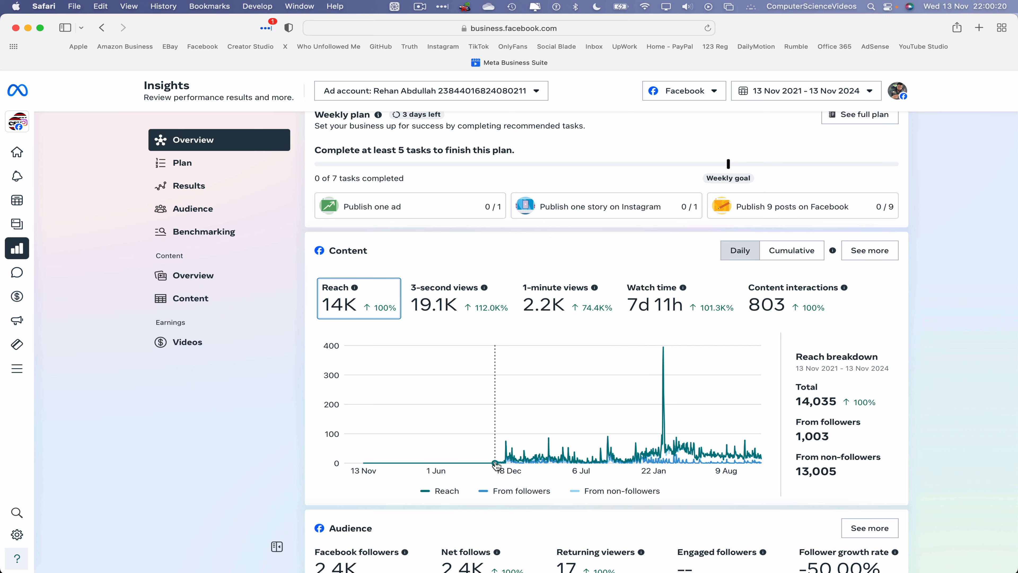
mouse_move(498, 466)
mouse_move(634, 310)
Step: Quit Safari
left_click(44, 7)
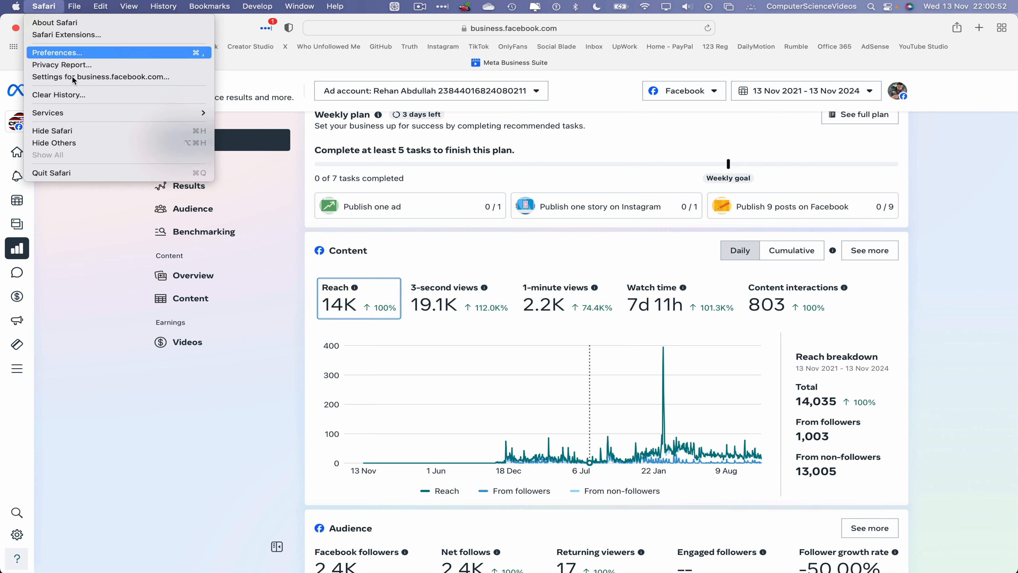
left_click(97, 173)
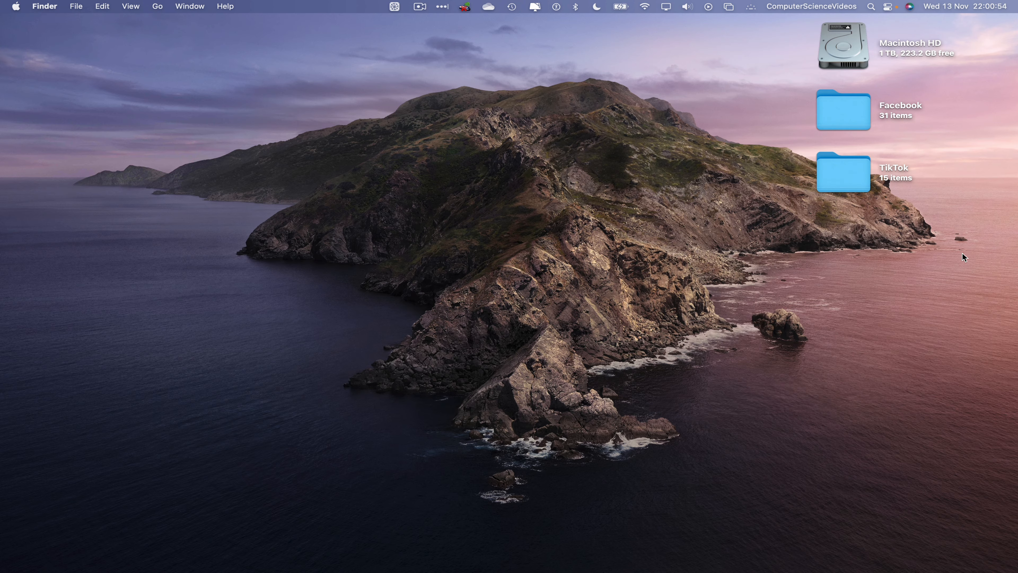